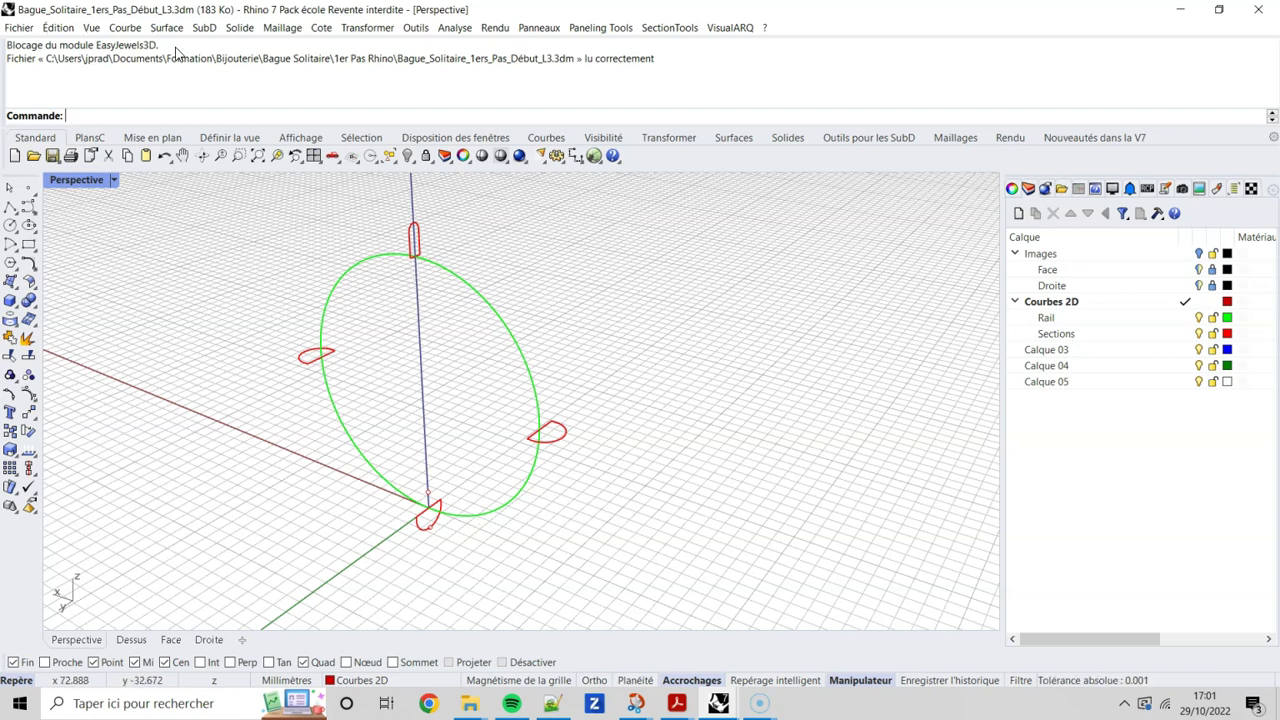
# Run Balayage sur 1 rail, picking the green circle as rail and the red profile curves as shapes
pyautogui.click(167, 28)
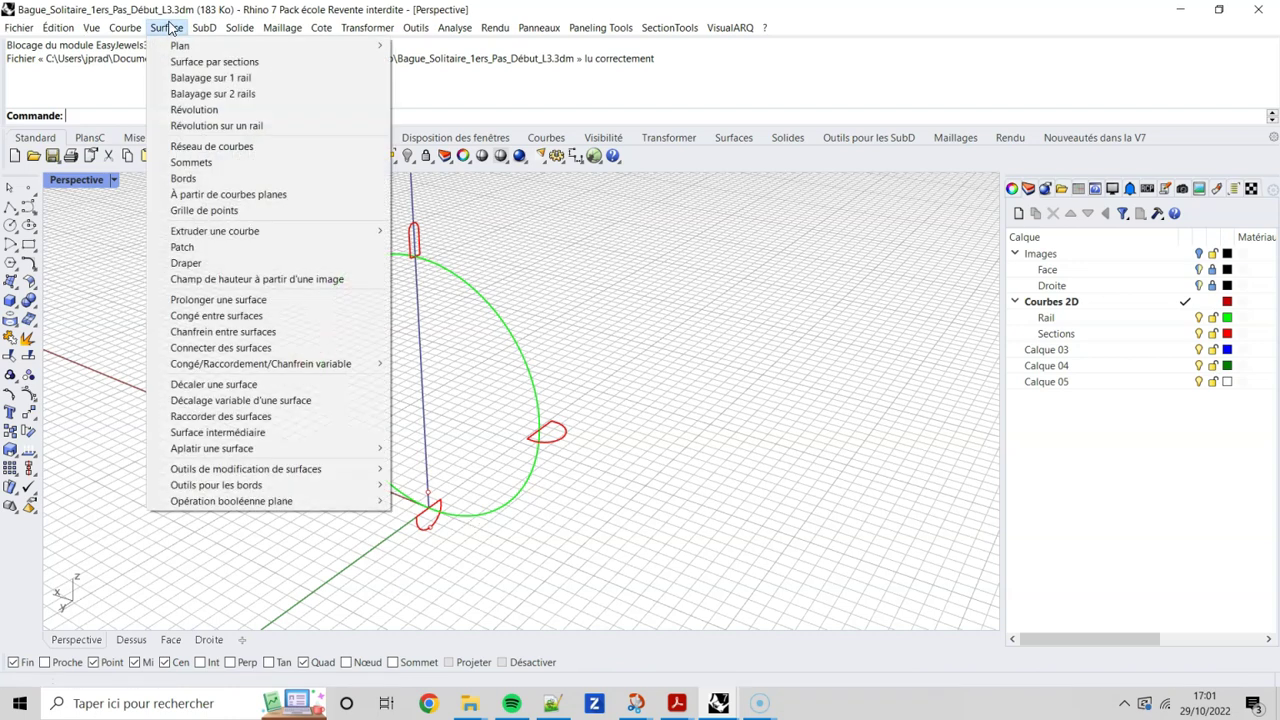
pyautogui.click(202, 78)
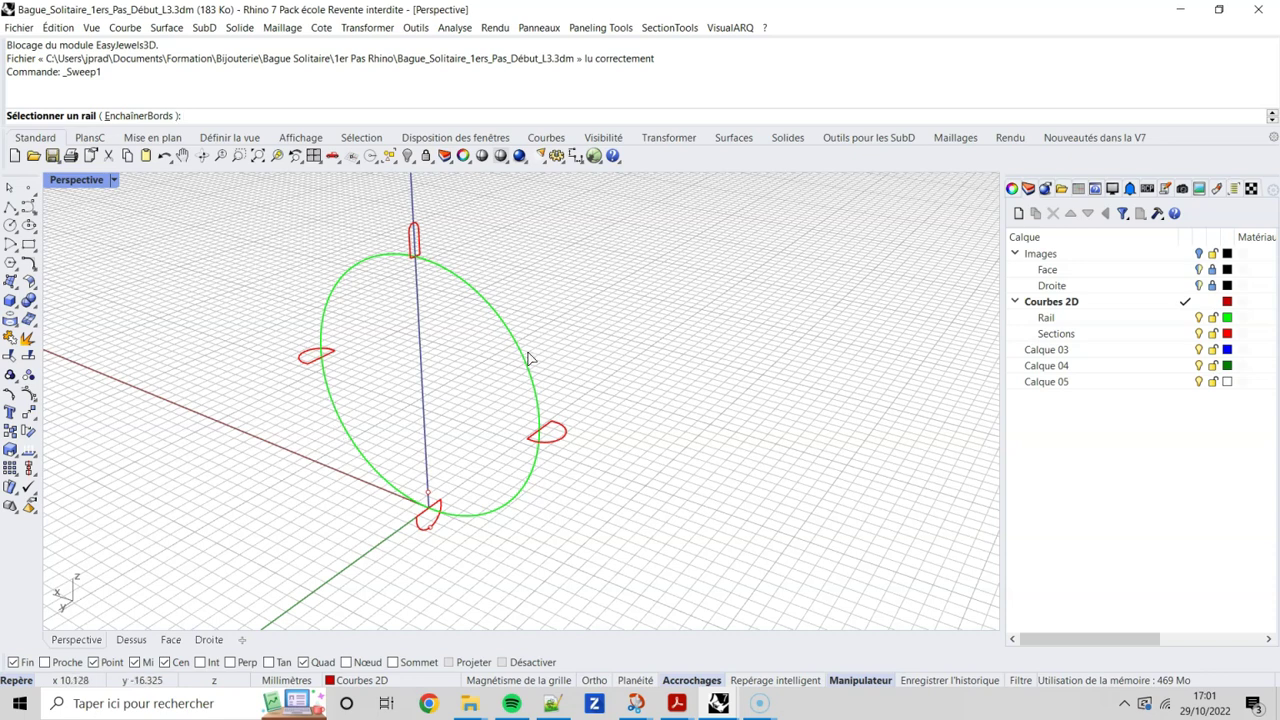
pyautogui.click(369, 471)
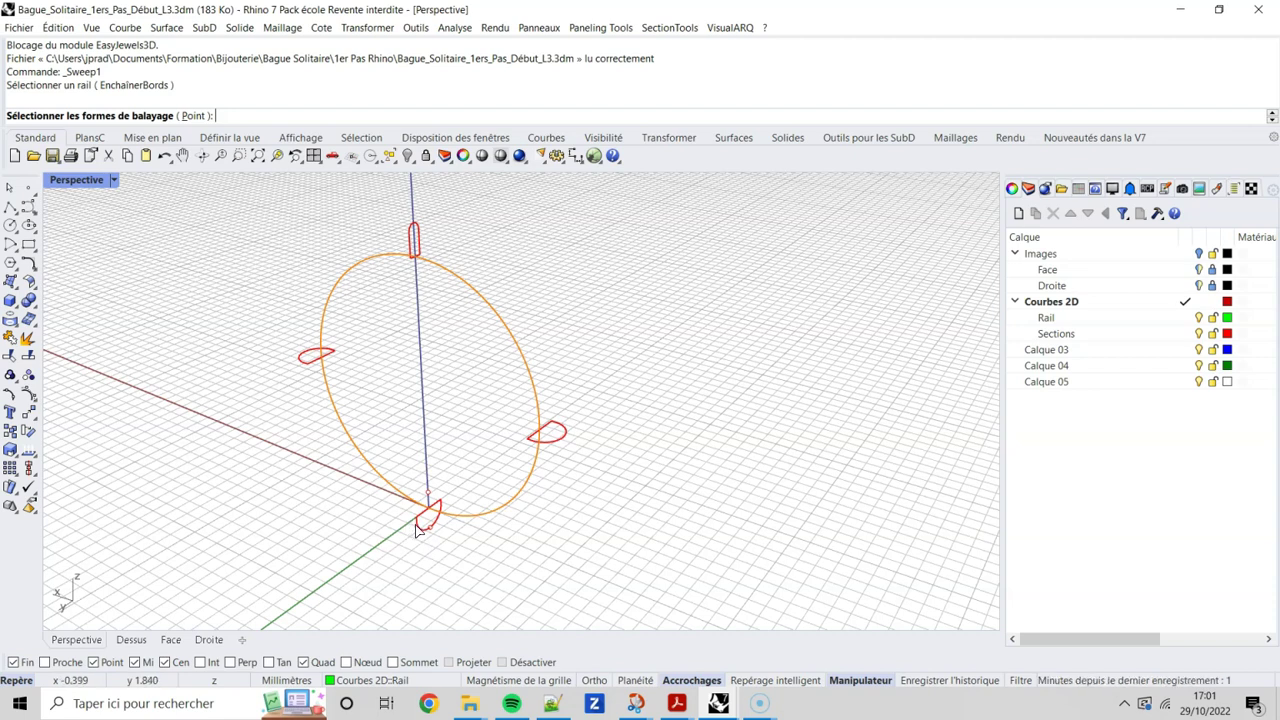
pyautogui.click(422, 524)
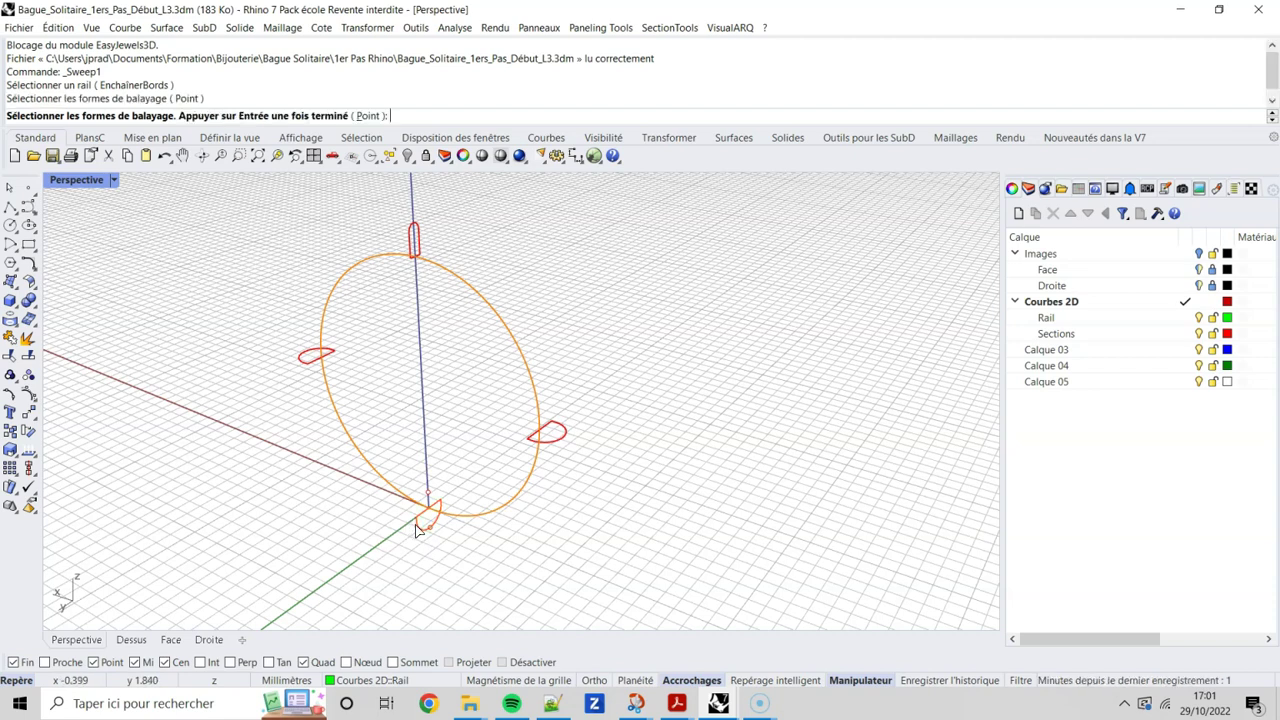
pyautogui.click(414, 242)
pyautogui.click(553, 446)
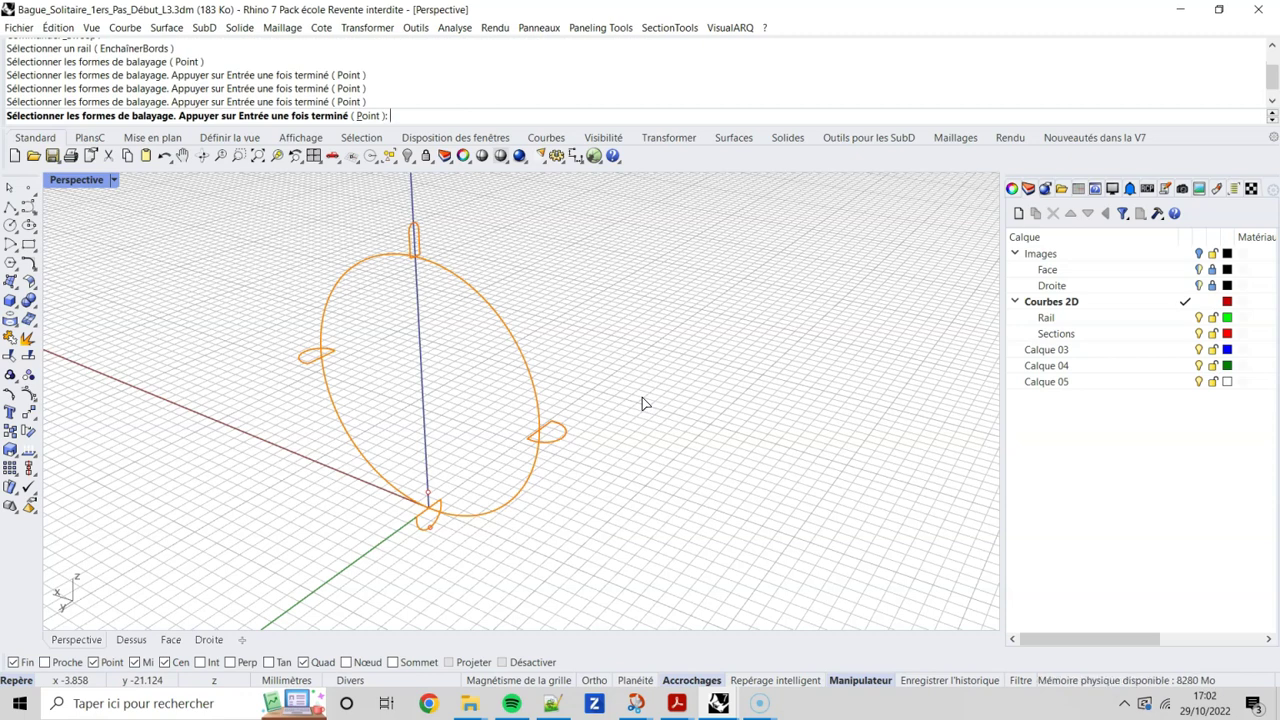
# Finish the profile selection, slide the right profile's seam point, and preview the wireframe ring
pyautogui.press('Return')
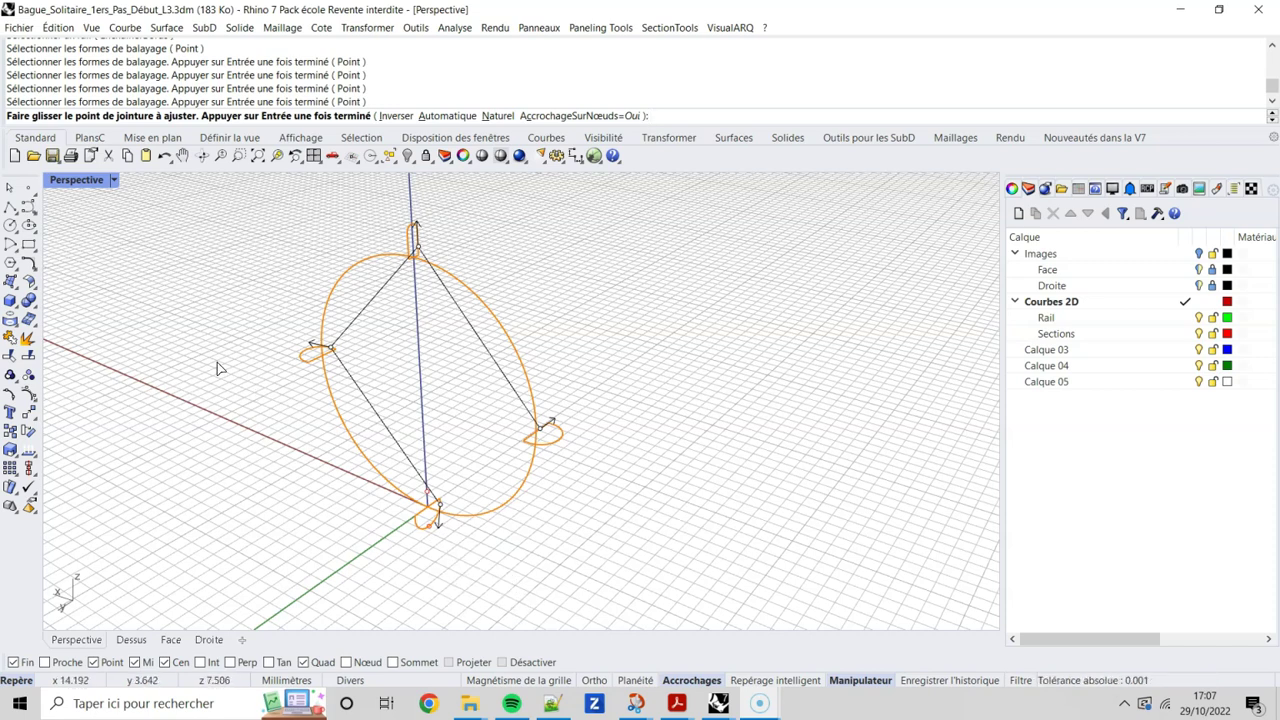
pyautogui.moveTo(220, 369); pyautogui.dragTo(155, 588, button='right')
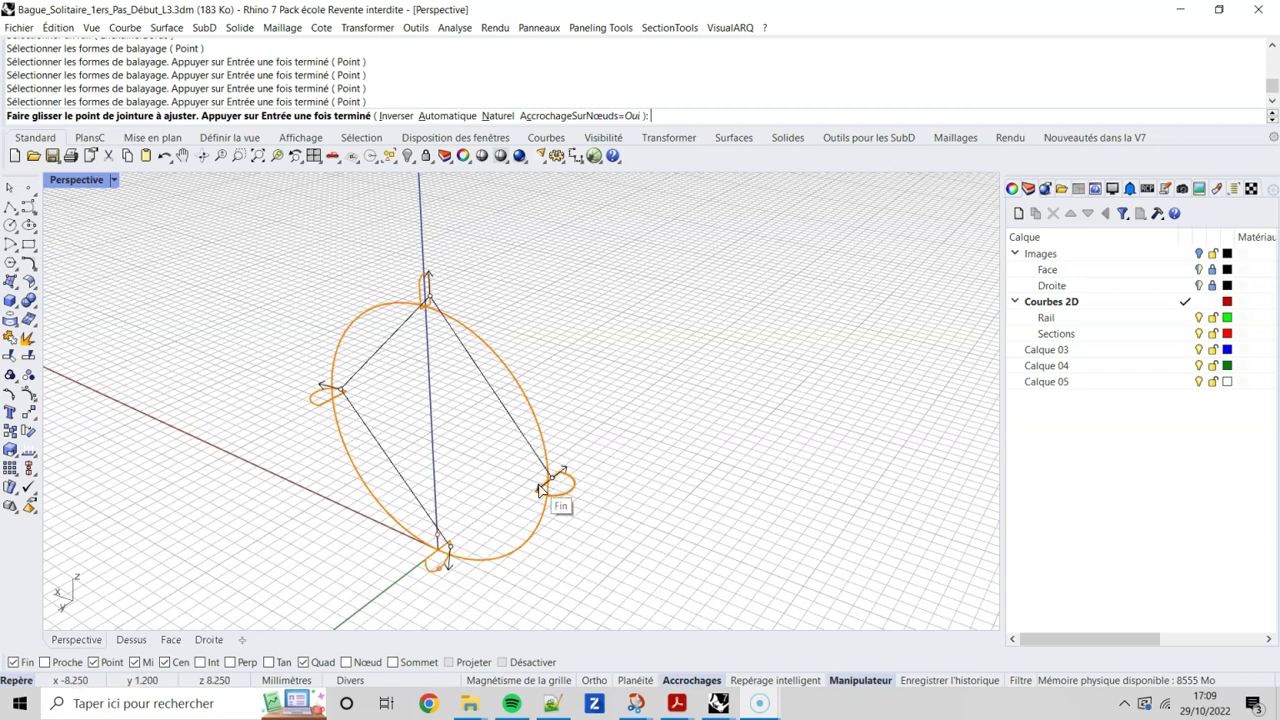
pyautogui.moveTo(556, 480); pyautogui.dragTo(541, 500)
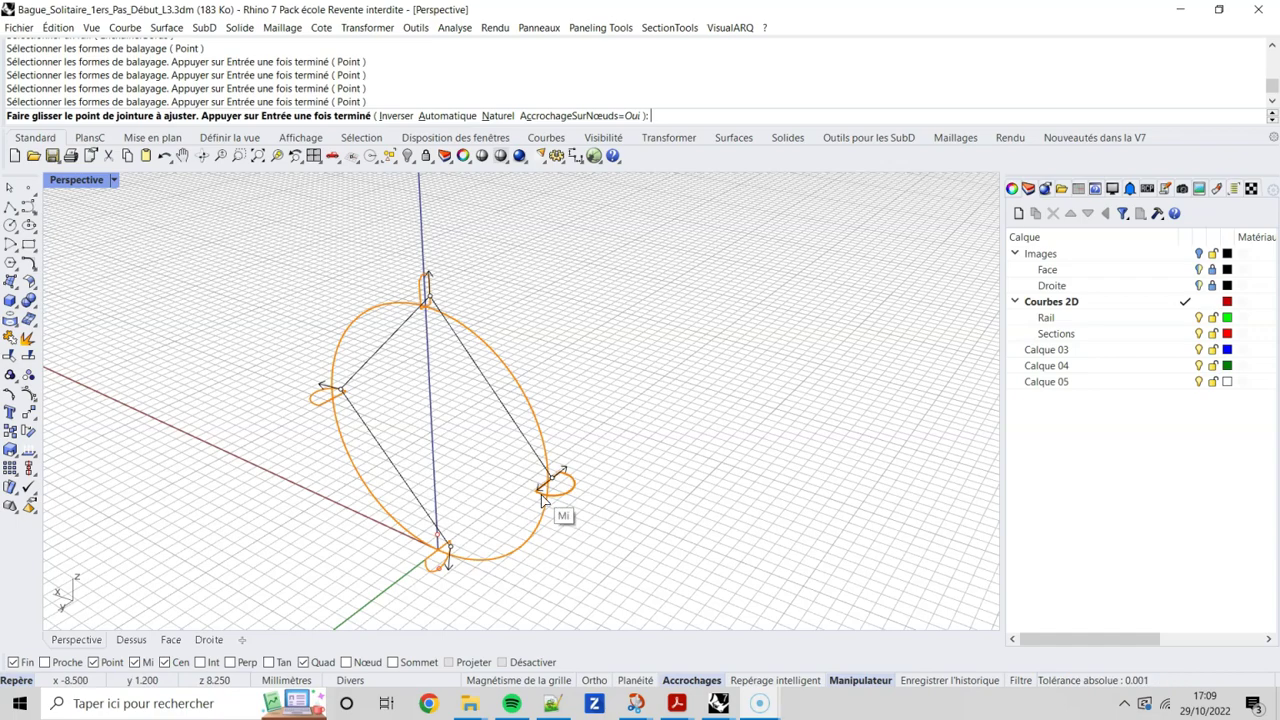
pyautogui.press('Return')
pyautogui.moveTo(496, 430)
pyautogui.mouseDown(button='right')
pyautogui.moveTo(426, 402)
pyautogui.moveTo(437, 422)
pyautogui.mouseUp(button='right')
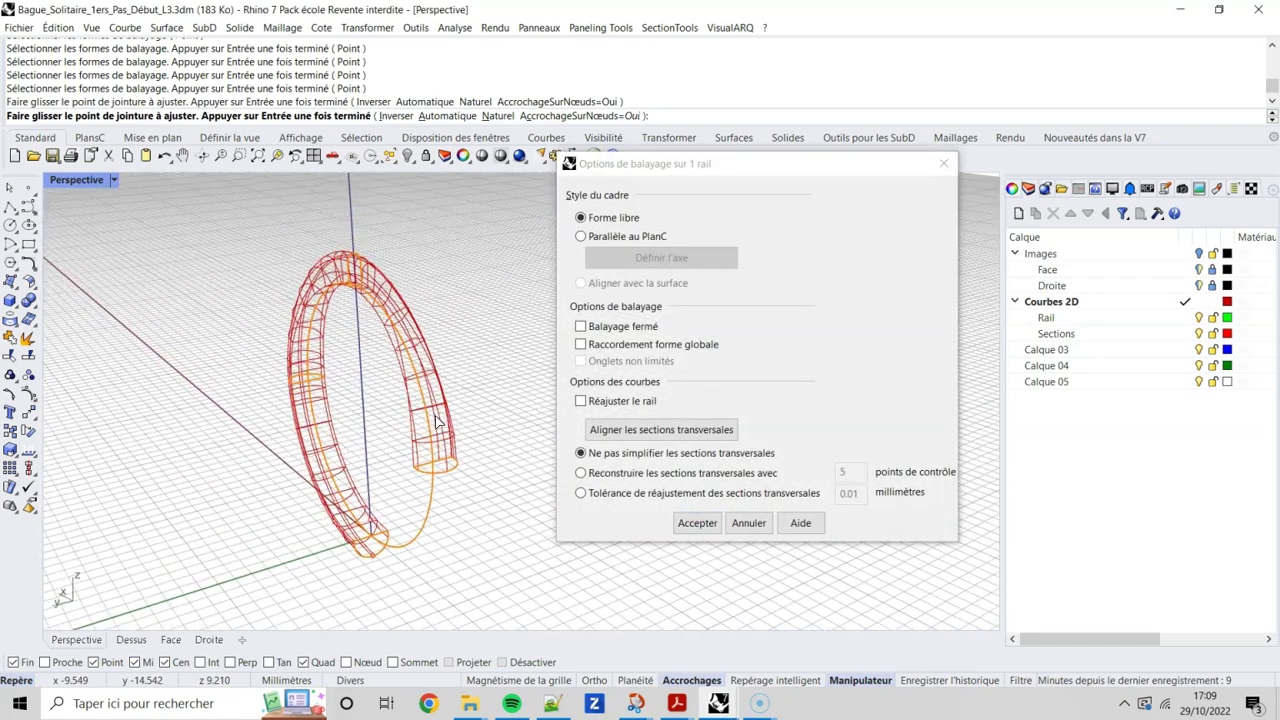
# Switch the Perspective viewport to Ombré shaded display, then cancel the sweep
pyautogui.click(114, 180)
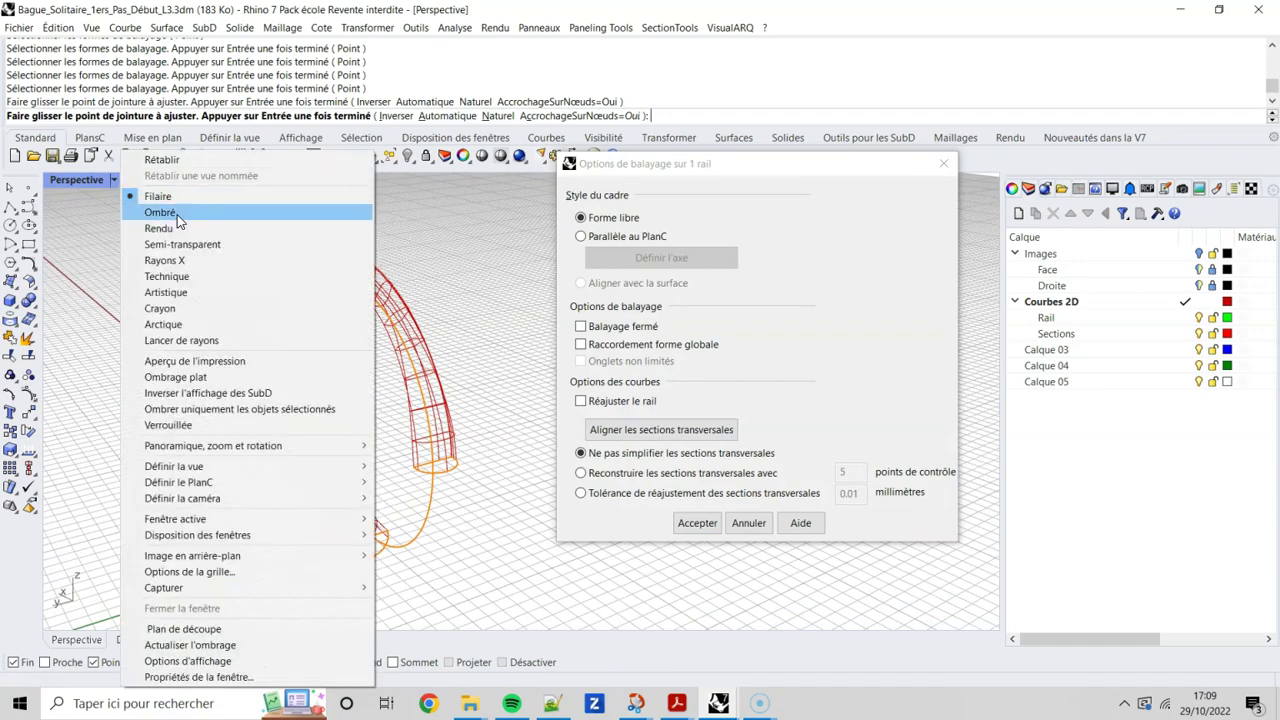
pyautogui.click(178, 221)
pyautogui.moveTo(300, 300)
pyautogui.mouseDown(button='right')
pyautogui.moveTo(360, 323)
pyautogui.moveTo(320, 246)
pyautogui.moveTo(385, 237)
pyautogui.moveTo(382, 302)
pyautogui.mouseUp(button='right')
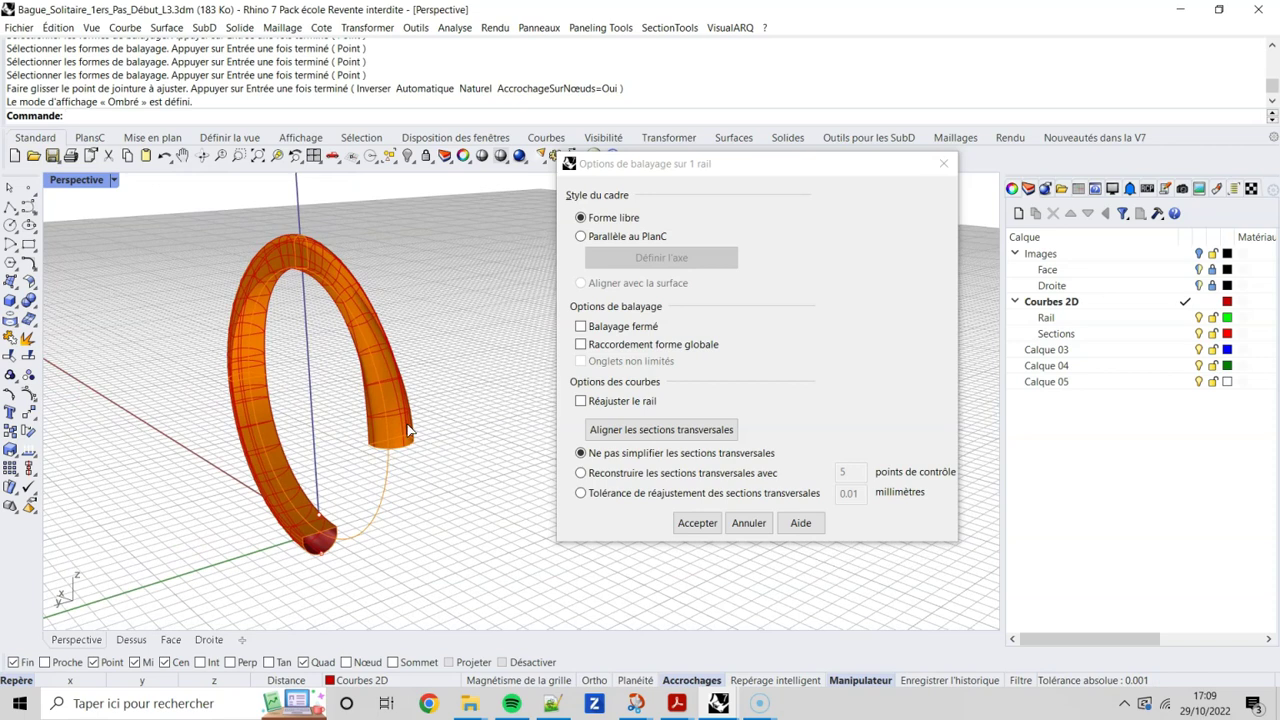
pyautogui.click(748, 523)
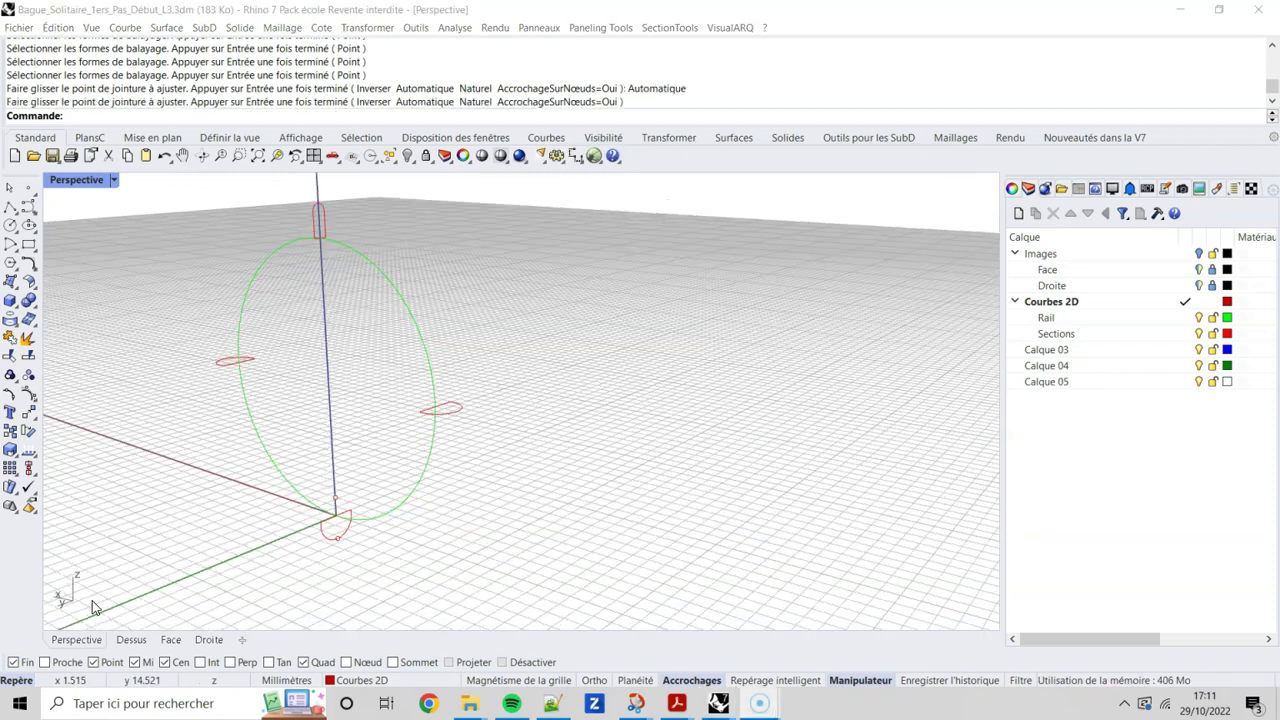
# Restart the one-rail sweep with the circle rail and the bottom, left, top and right profiles
pyautogui.click(166, 27)
pyautogui.click(200, 78)
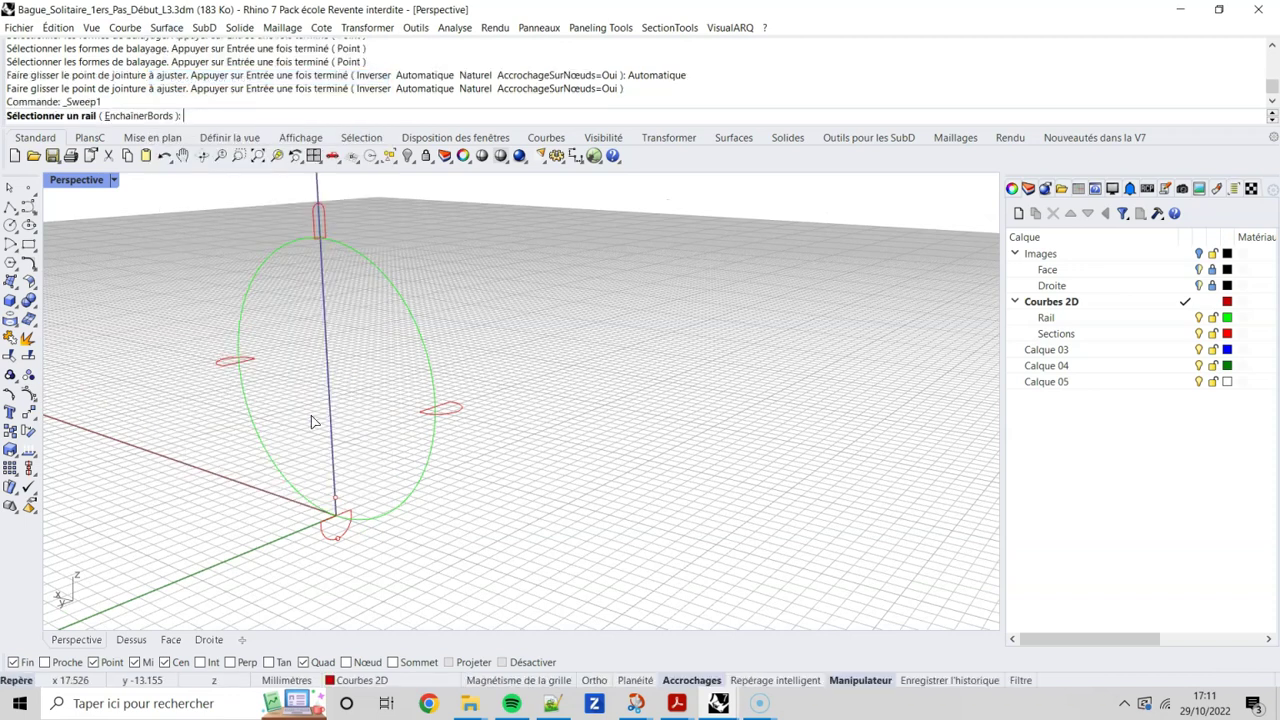
pyautogui.click(318, 530)
pyautogui.click(318, 532)
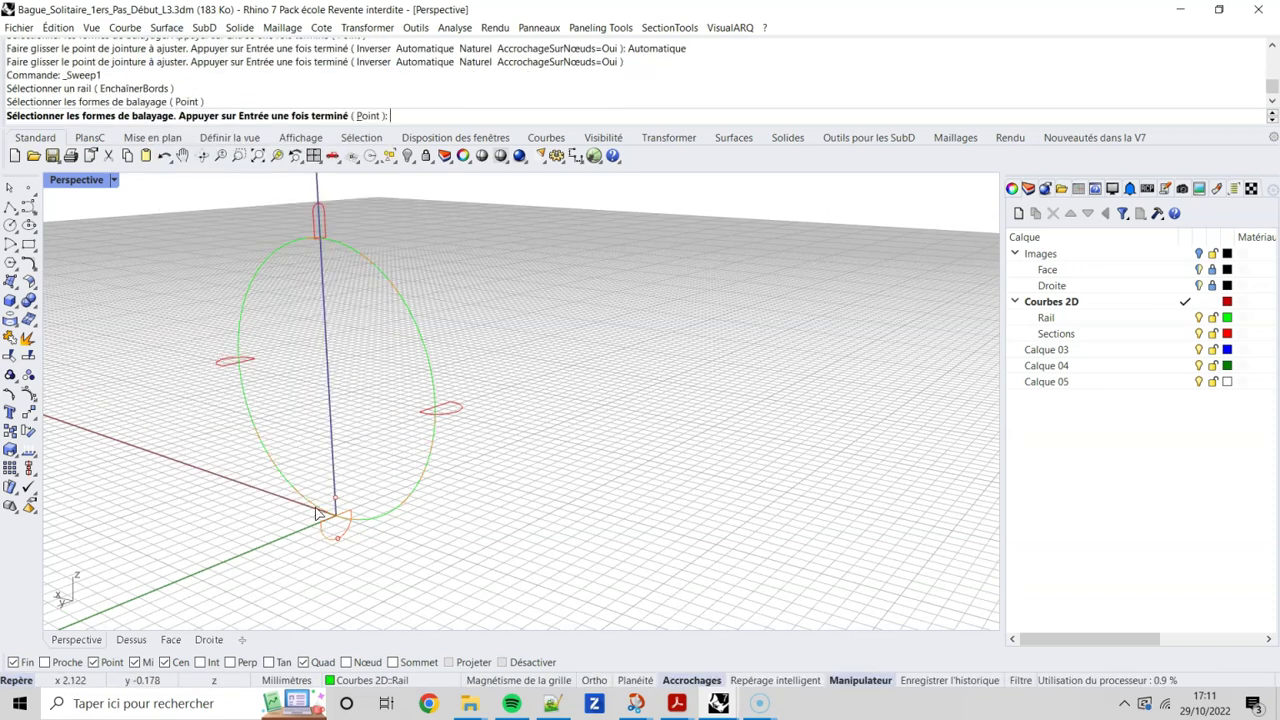
pyautogui.click(231, 361)
pyautogui.click(318, 215)
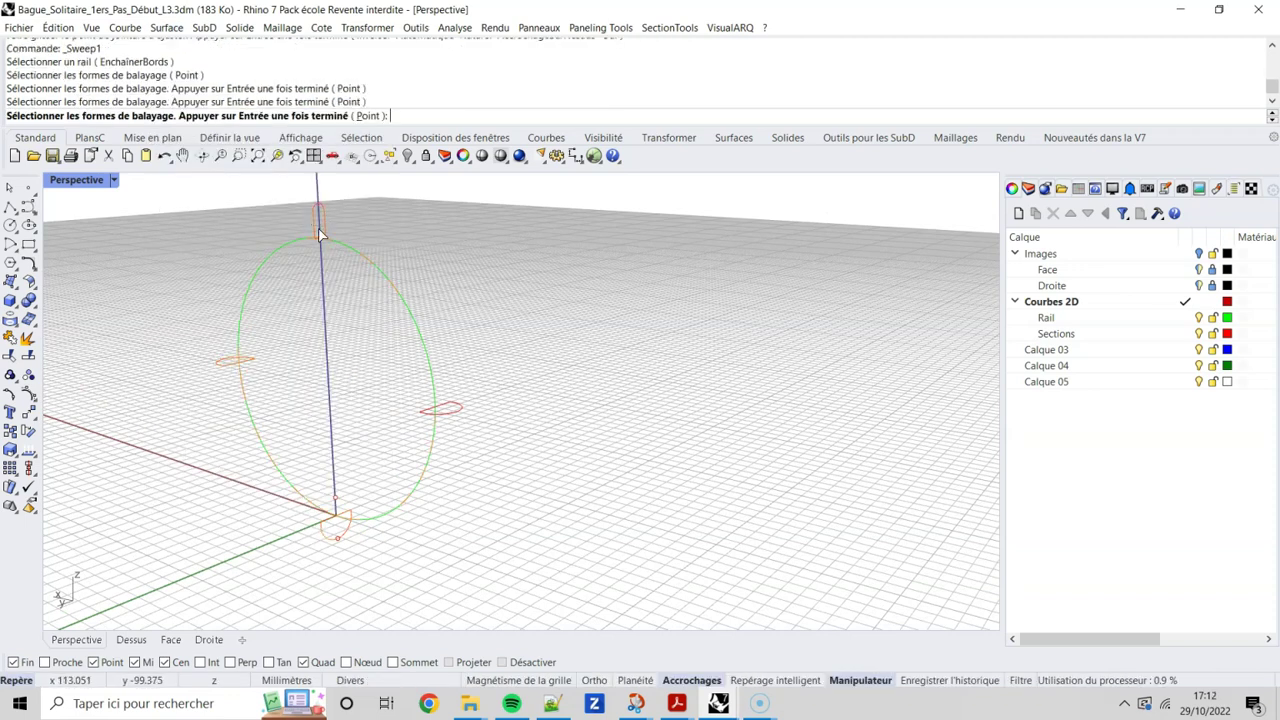
pyautogui.click(445, 410)
pyautogui.press('Return')
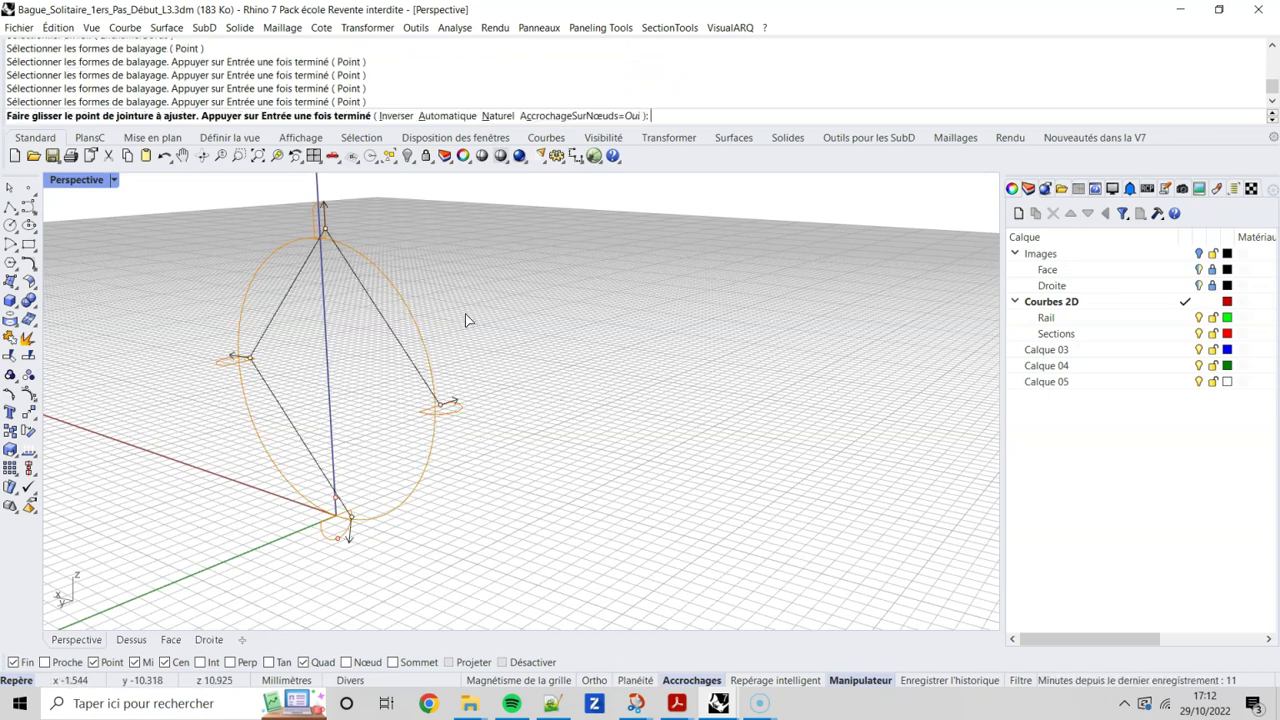
# Set the sweep seams to natural alignment and accept them to preview the orange sweep
pyautogui.click(447, 116)
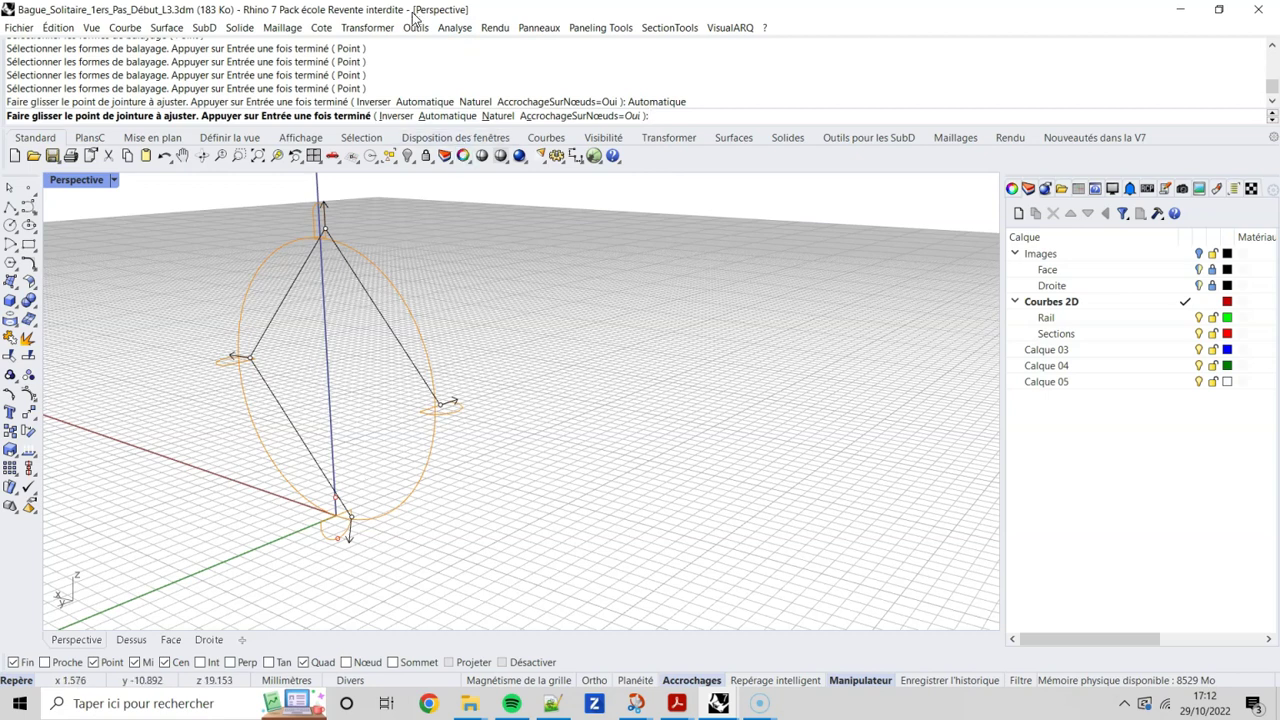
pyautogui.click(497, 116)
pyautogui.moveTo(337, 437); pyautogui.dragTo(352, 530, button='right')
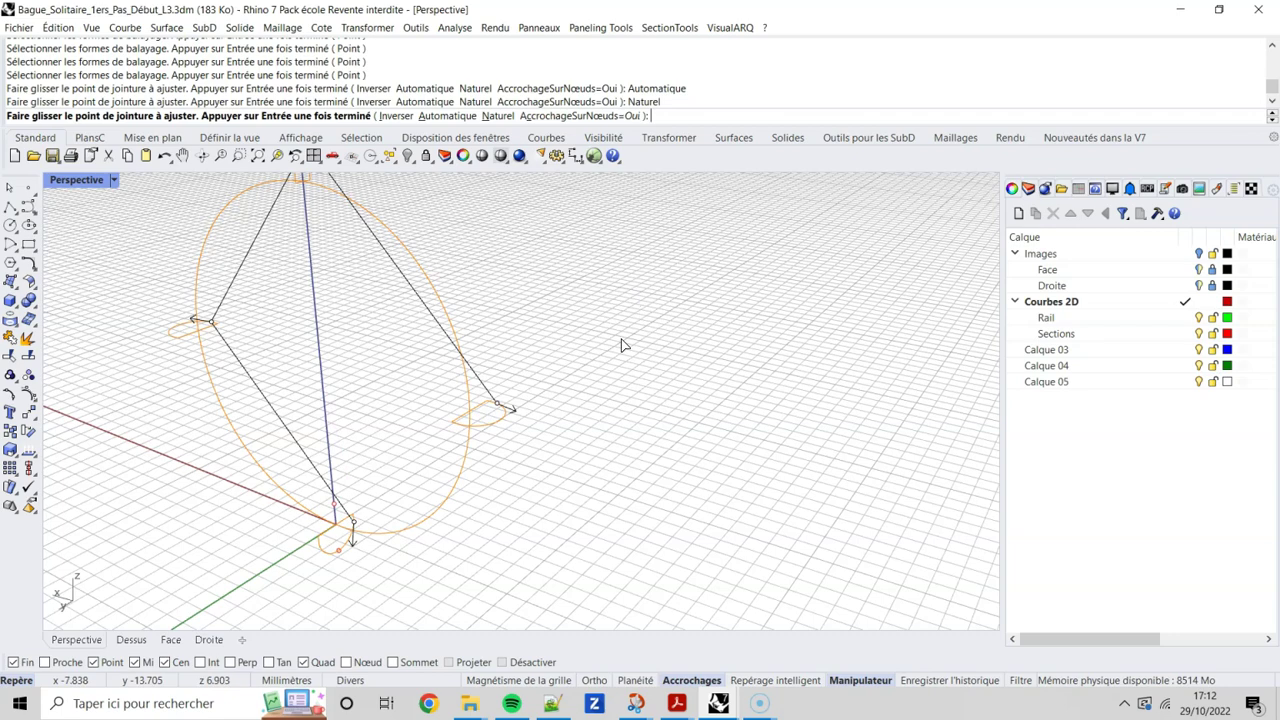
pyautogui.press('Return')
pyautogui.moveTo(480, 517); pyautogui.dragTo(428, 483, button='right')
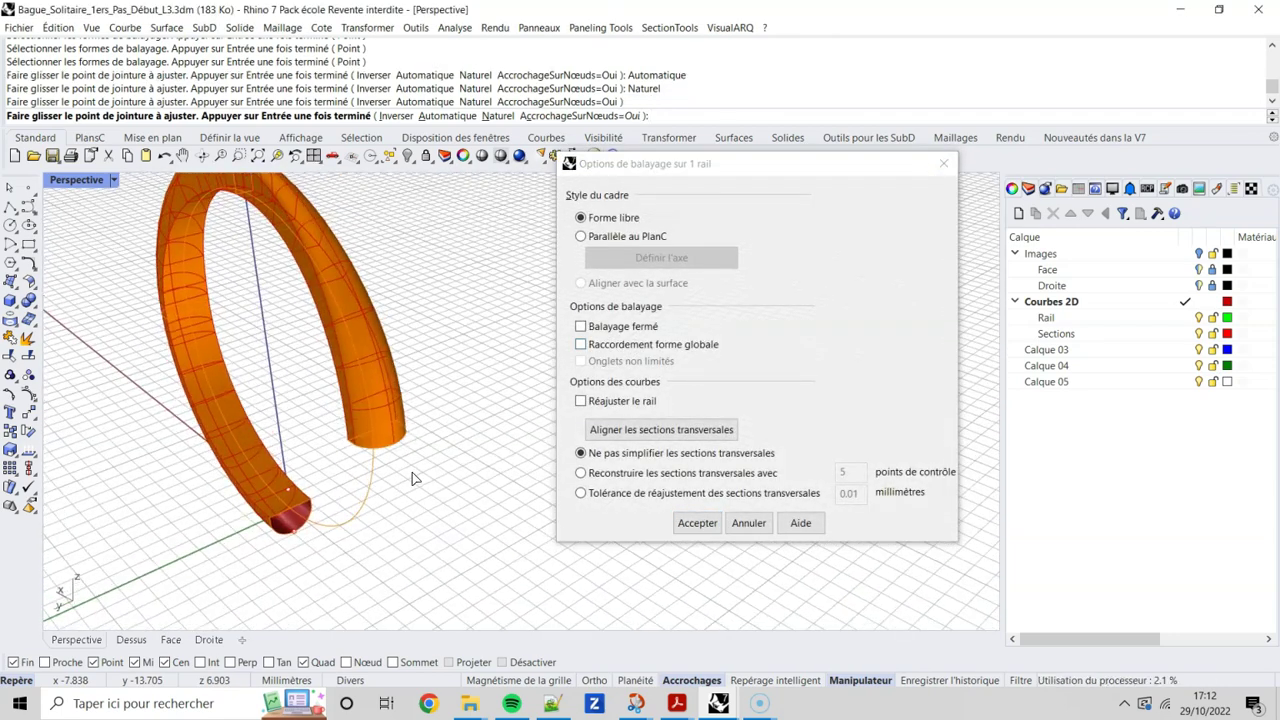
# Enable Balayage fermé, leave global shape blending off, and accept the closed ring sweep
pyautogui.click(581, 327)
pyautogui.moveTo(486, 380)
pyautogui.mouseDown(button='right')
pyautogui.moveTo(430, 405)
pyautogui.moveTo(414, 363)
pyautogui.mouseUp(button='right')
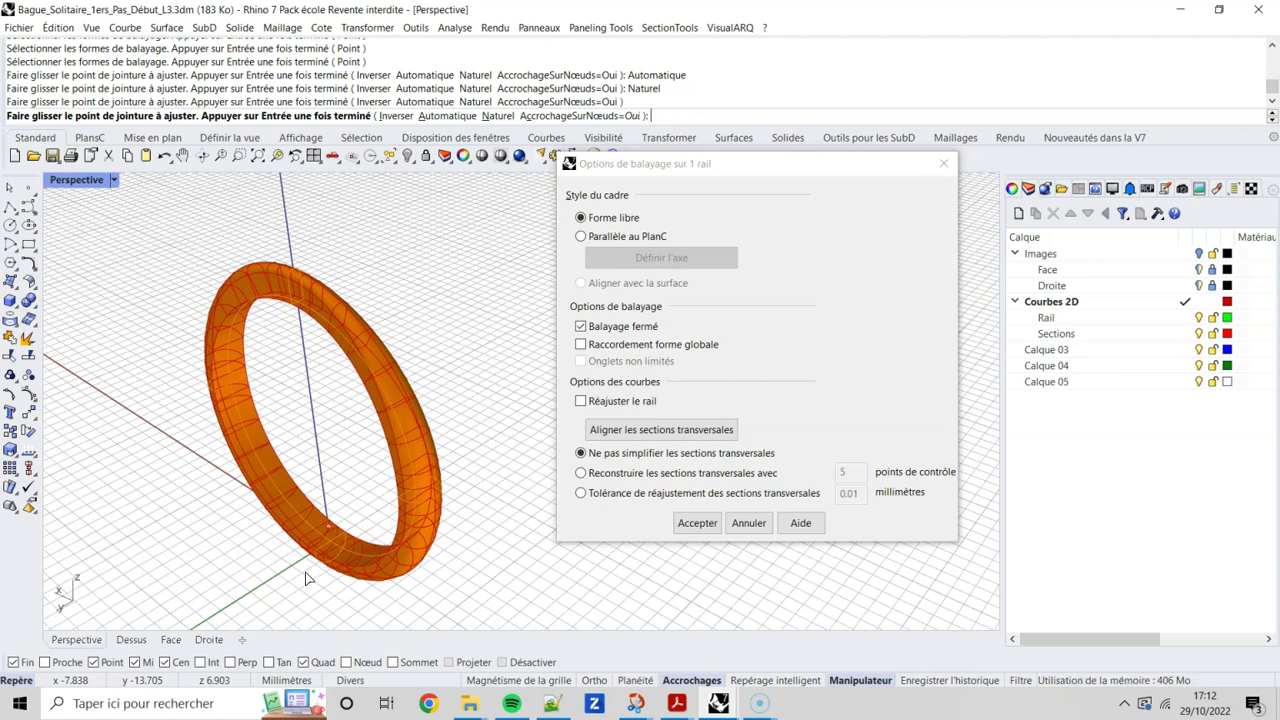
pyautogui.click(581, 345)
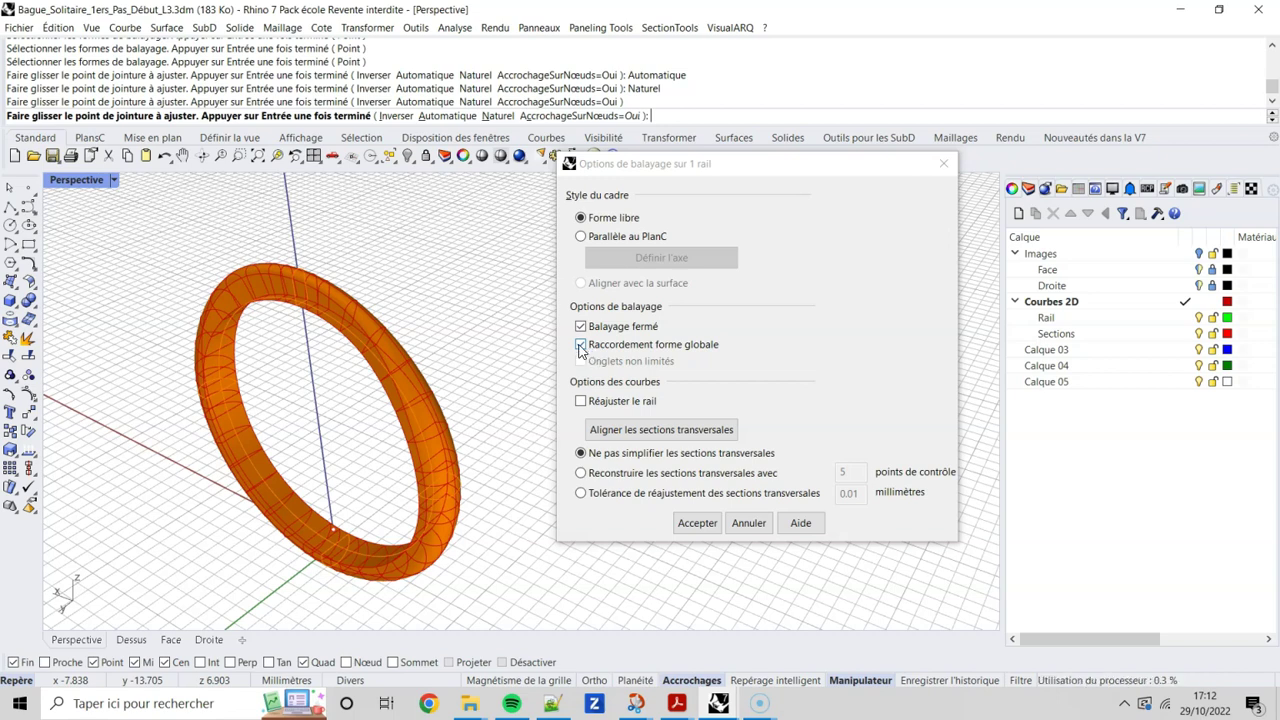
pyautogui.click(580, 346)
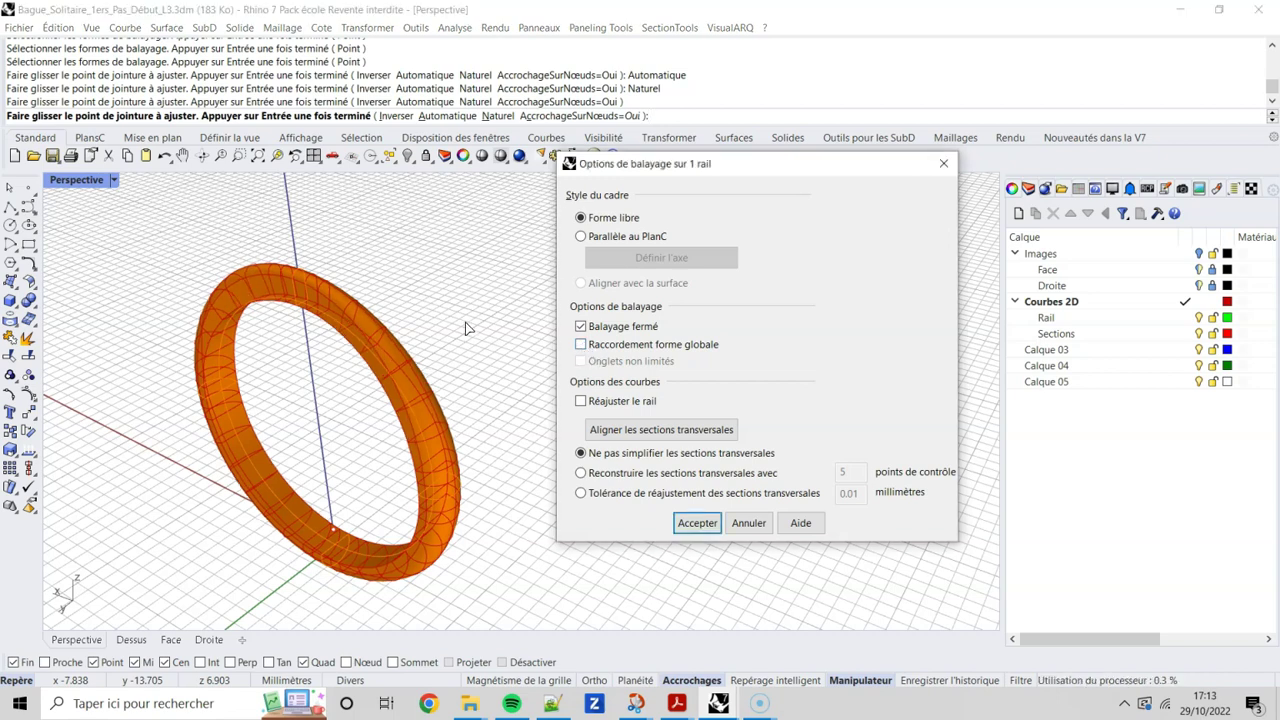
pyautogui.click(703, 525)
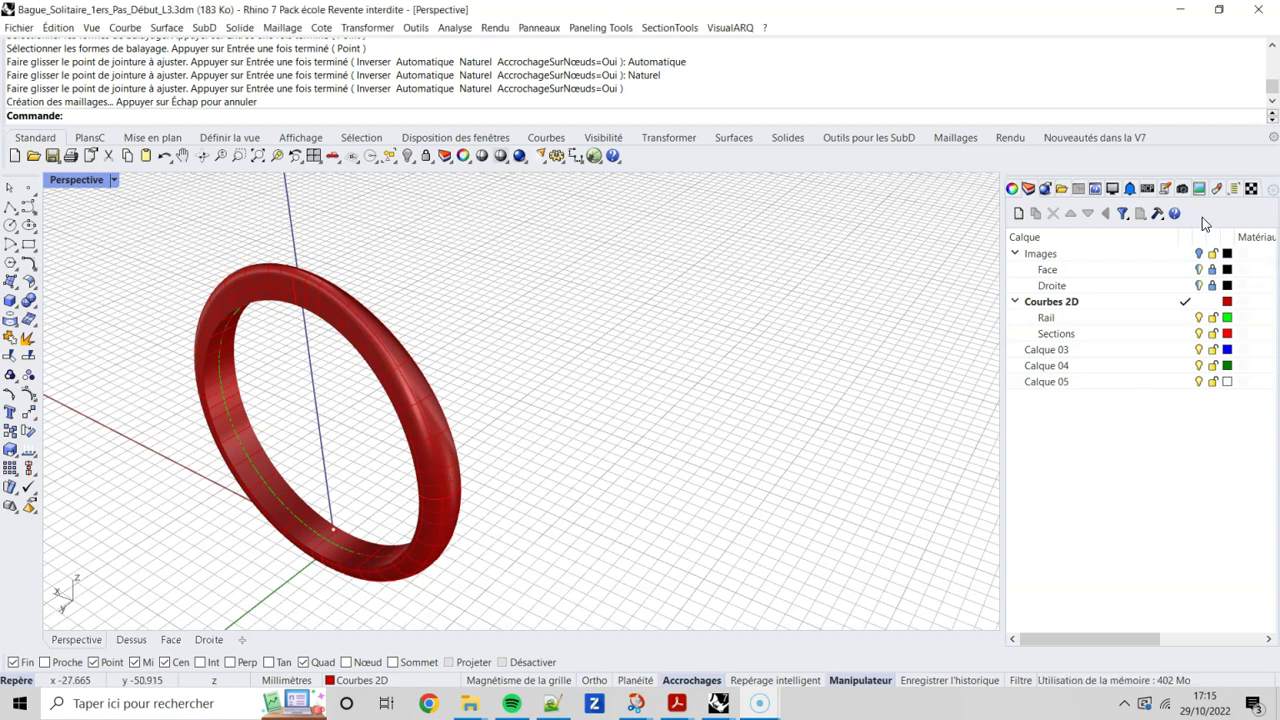
# Rename layer Calque 03 to 'Solides'
pyautogui.click(1070, 350)
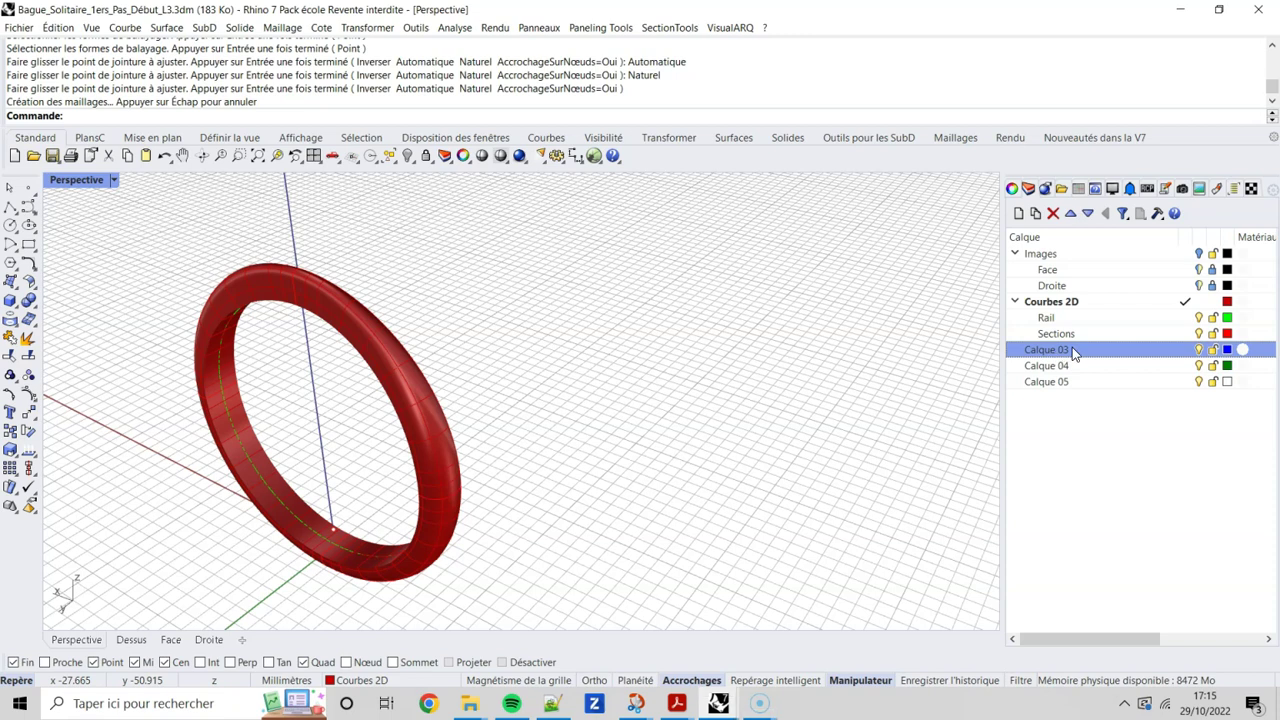
pyautogui.click(1062, 350)
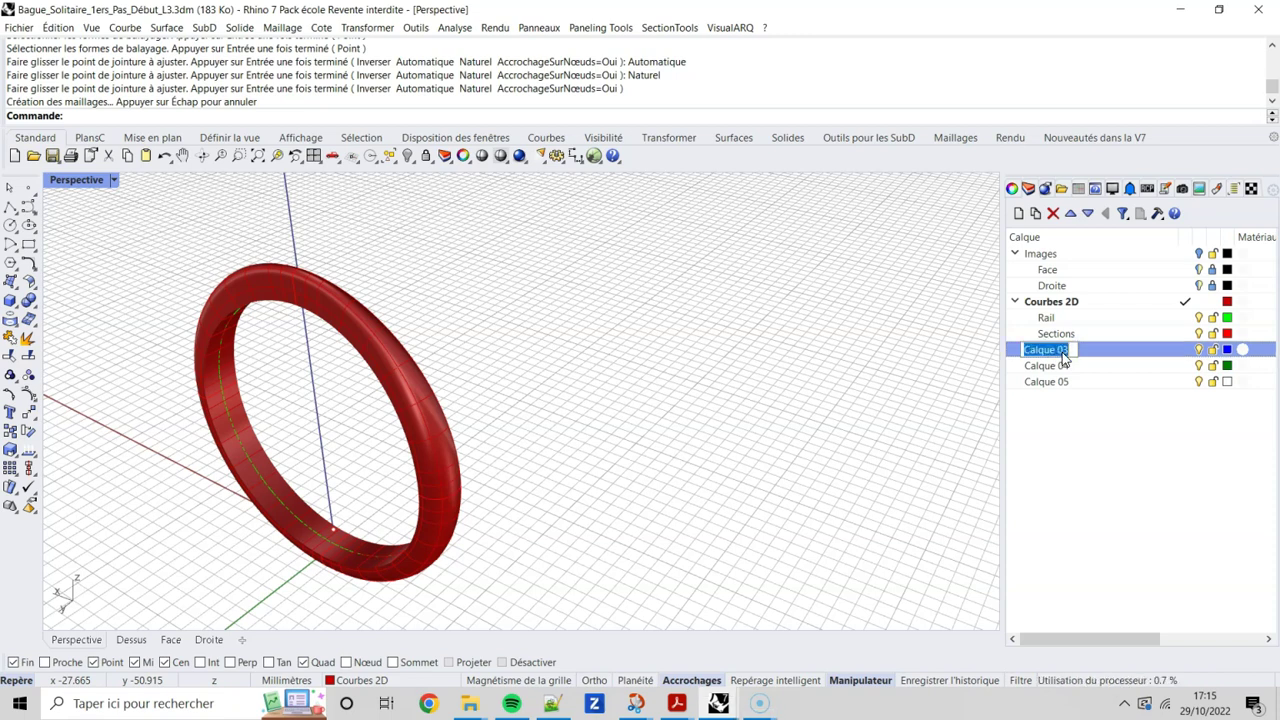
pyautogui.write('Solides')
pyautogui.press('Return')
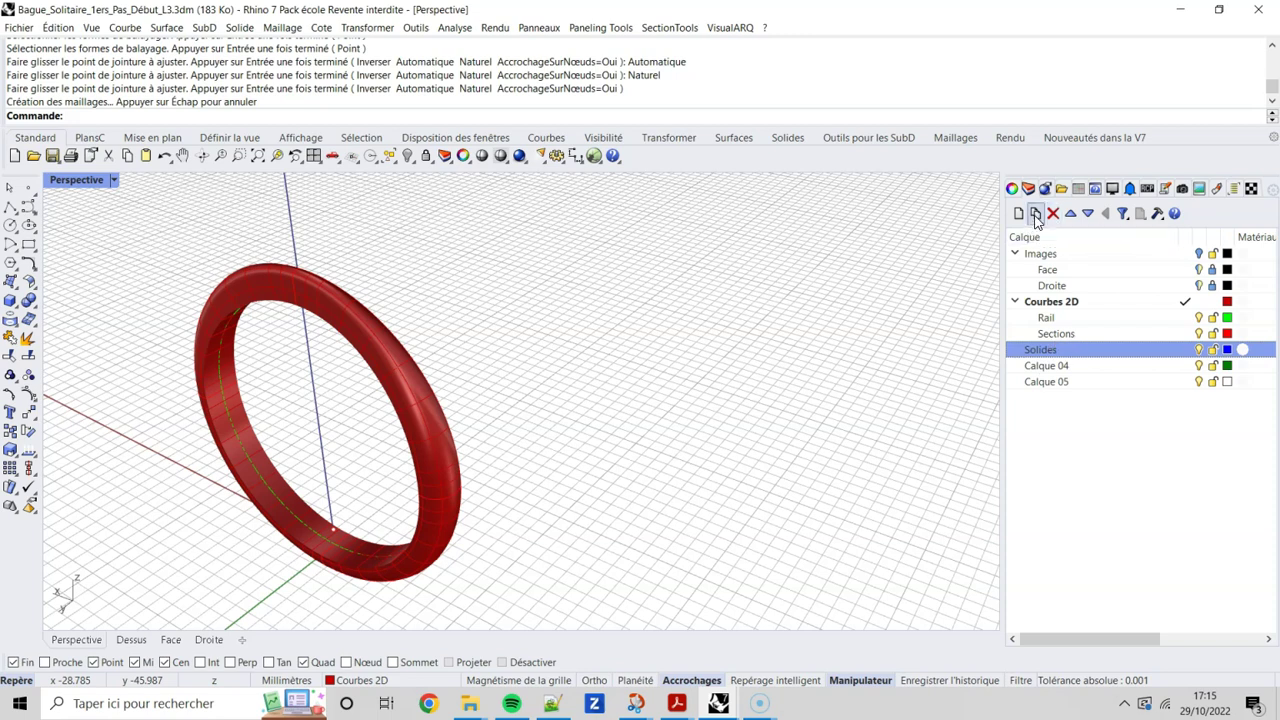
# Add a sublayer 'Corps Bague' under Solides and give it the colour Cyan
pyautogui.click(1036, 213)
pyautogui.write('Corp')
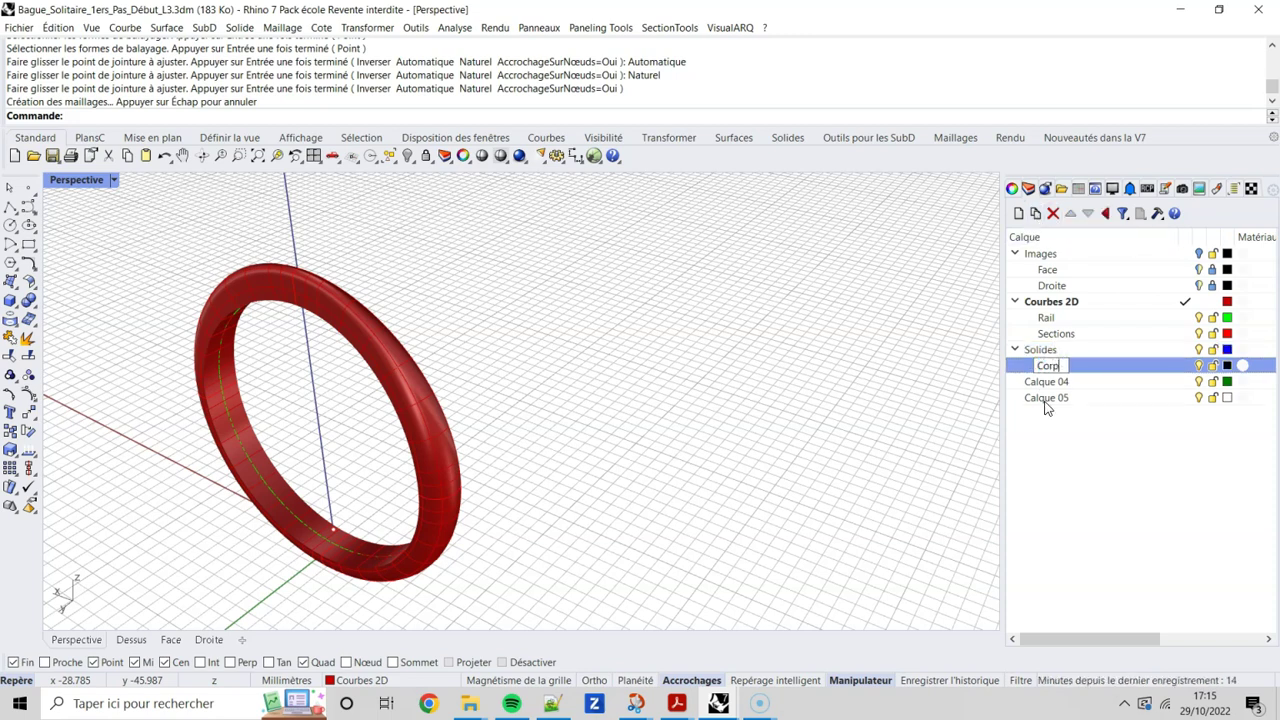
pyautogui.write('s Bague')
pyautogui.press('Return')
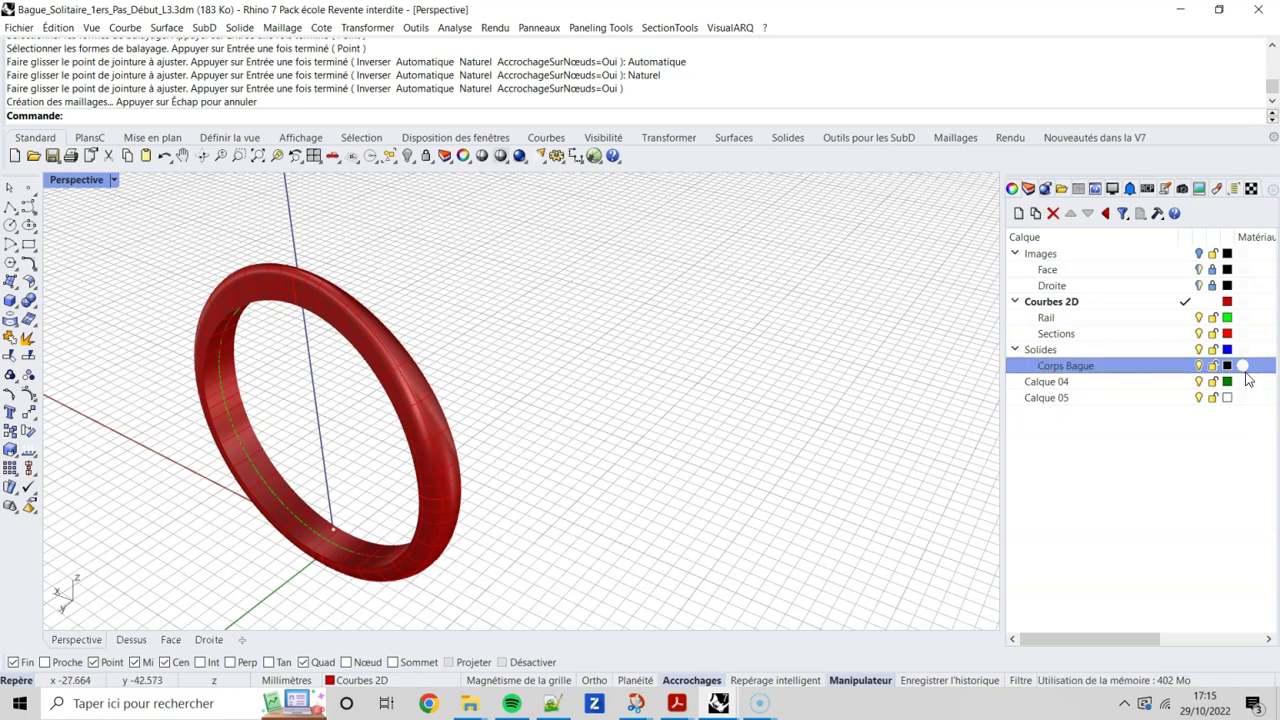
pyautogui.click(1229, 366)
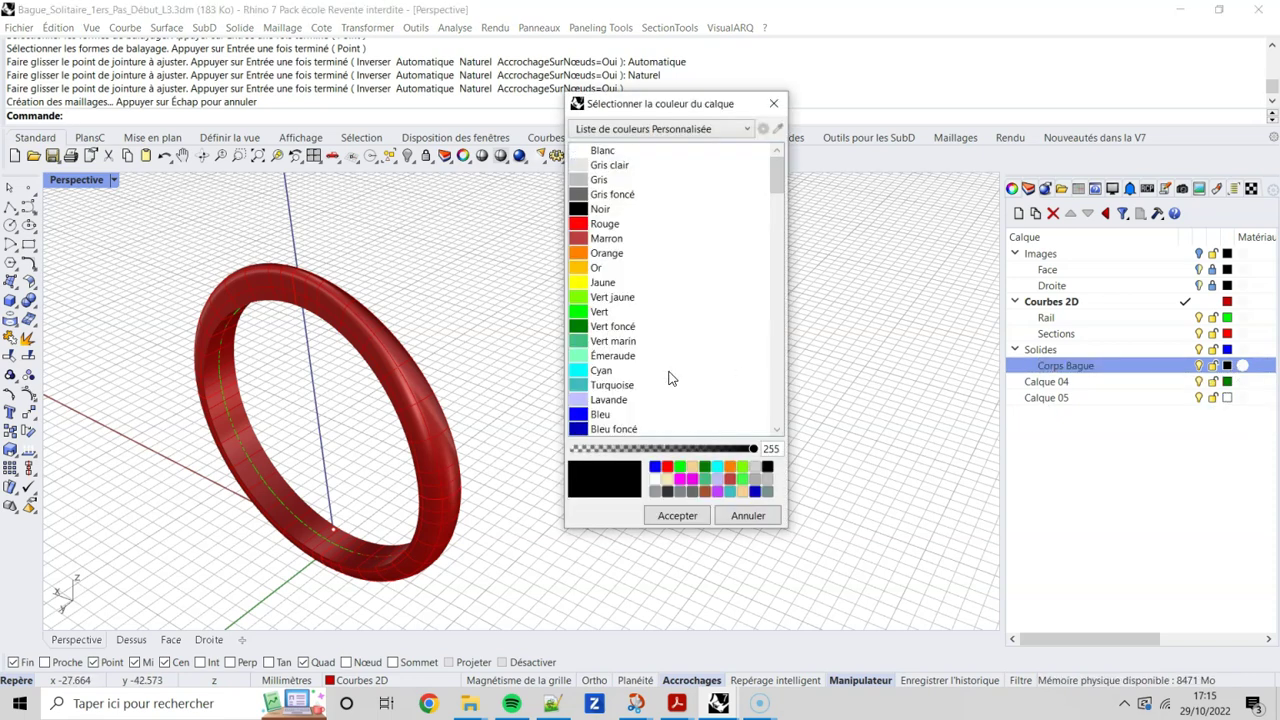
pyautogui.click(578, 374)
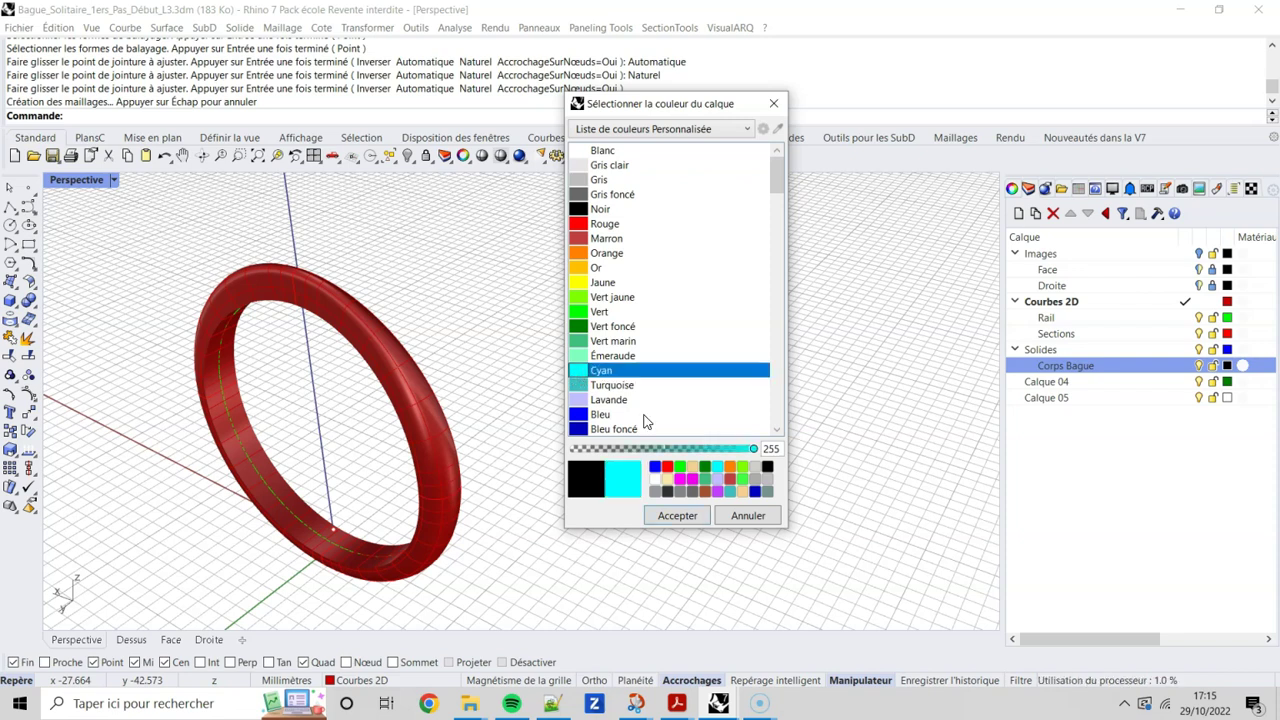
pyautogui.click(677, 516)
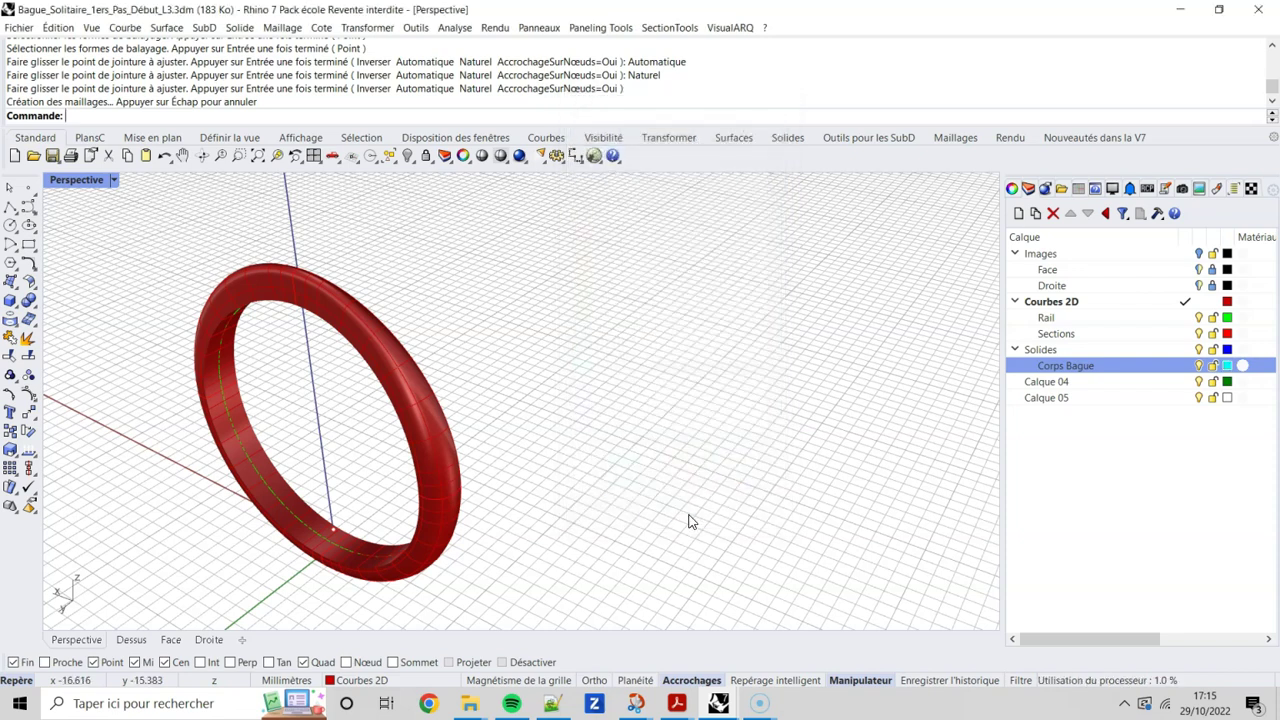
# Move the ring solid onto the Corps Bague layer and check its object properties
pyautogui.click(421, 413)
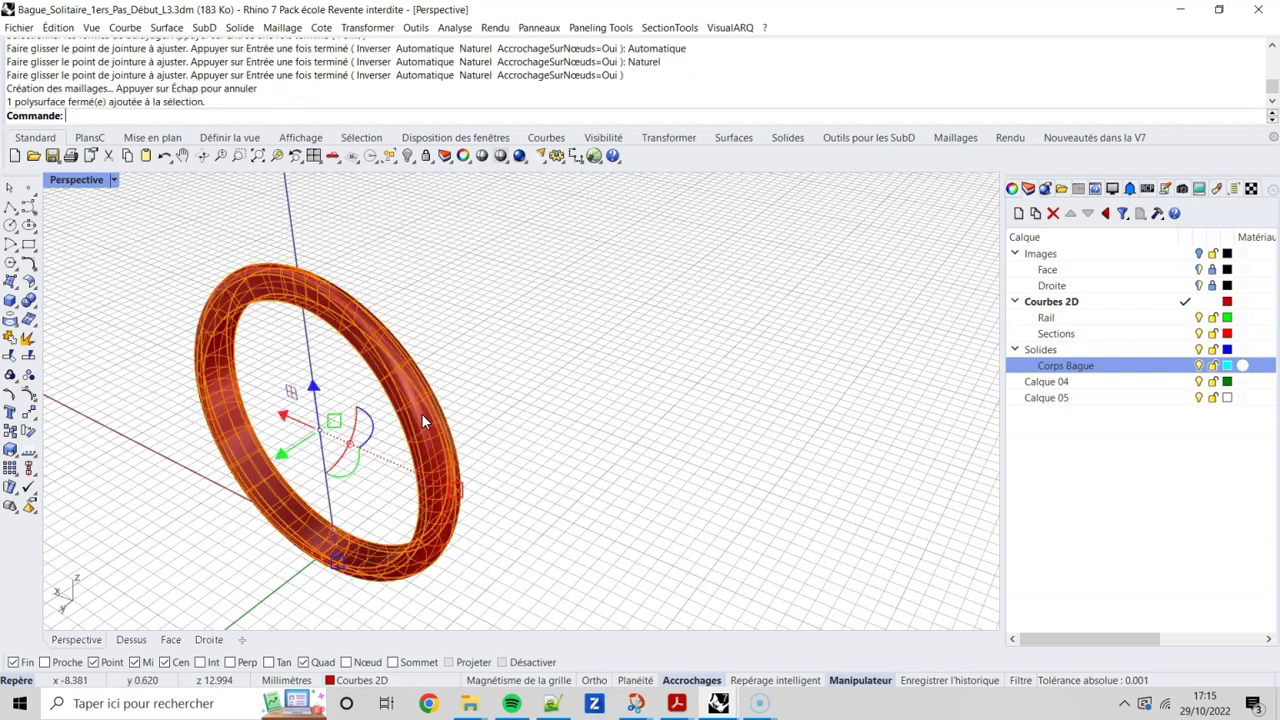
pyautogui.rightClick(1062, 372)
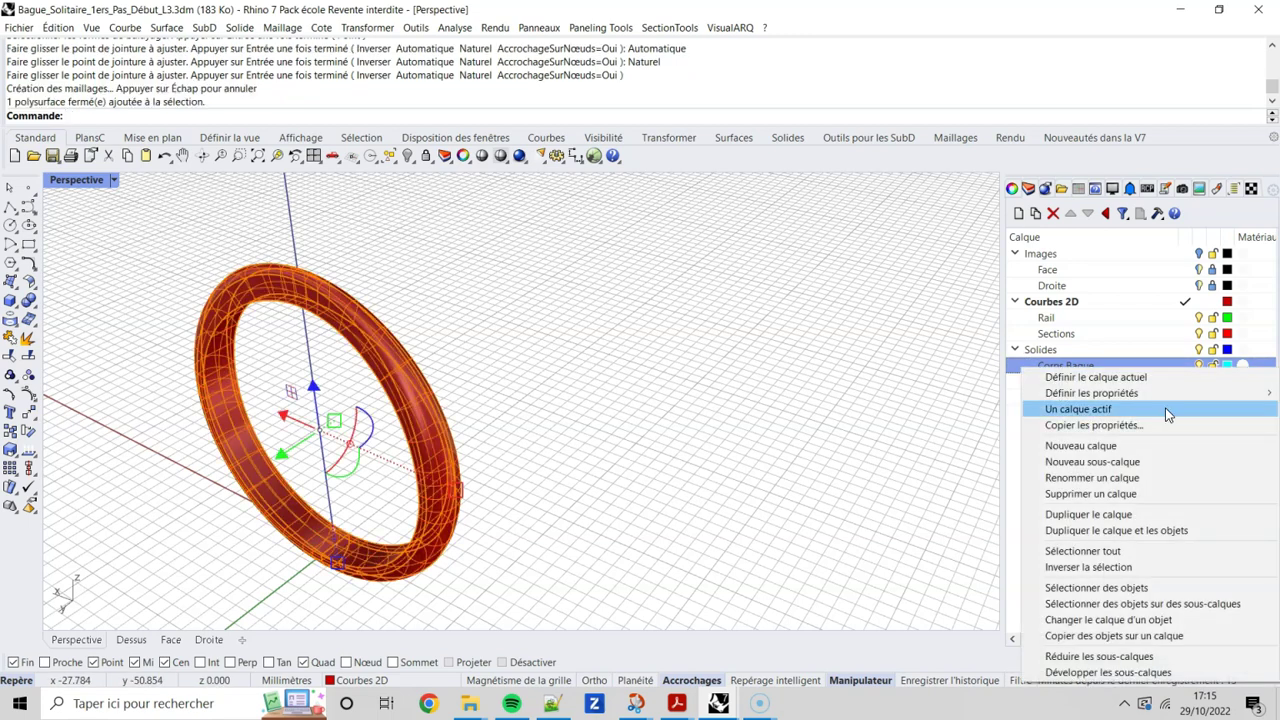
pyautogui.click(1137, 620)
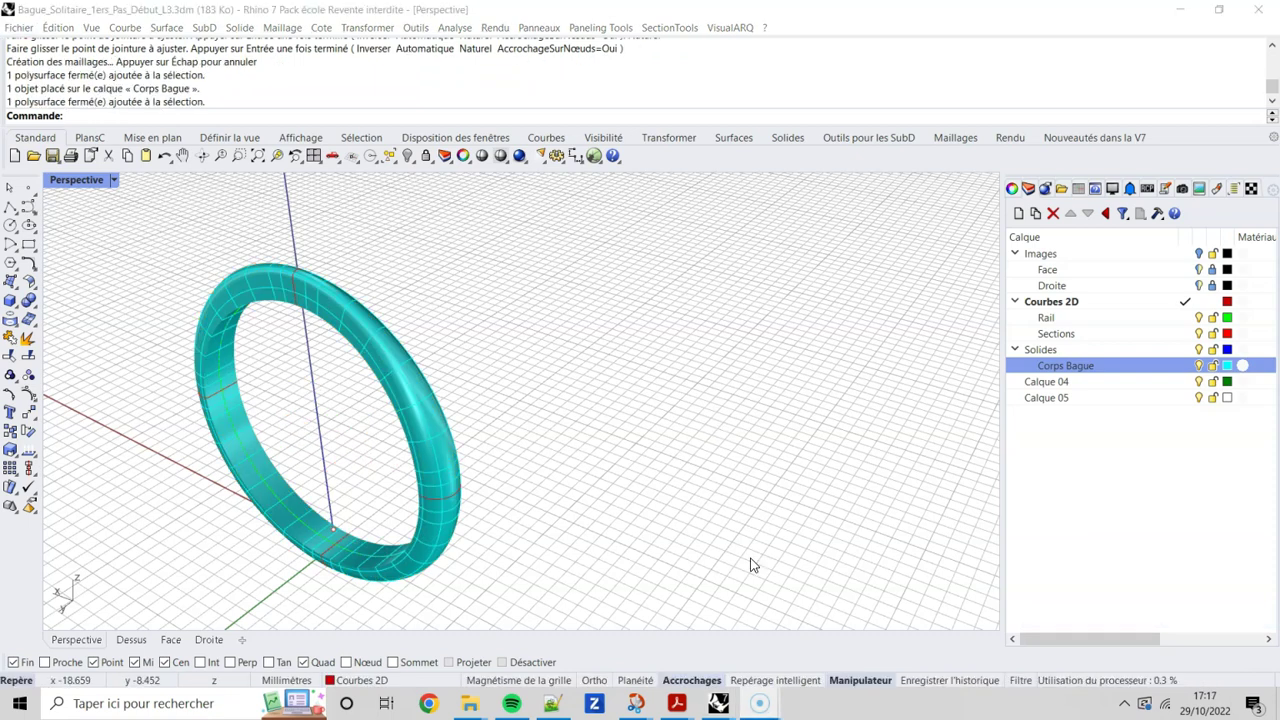
pyautogui.click(425, 401)
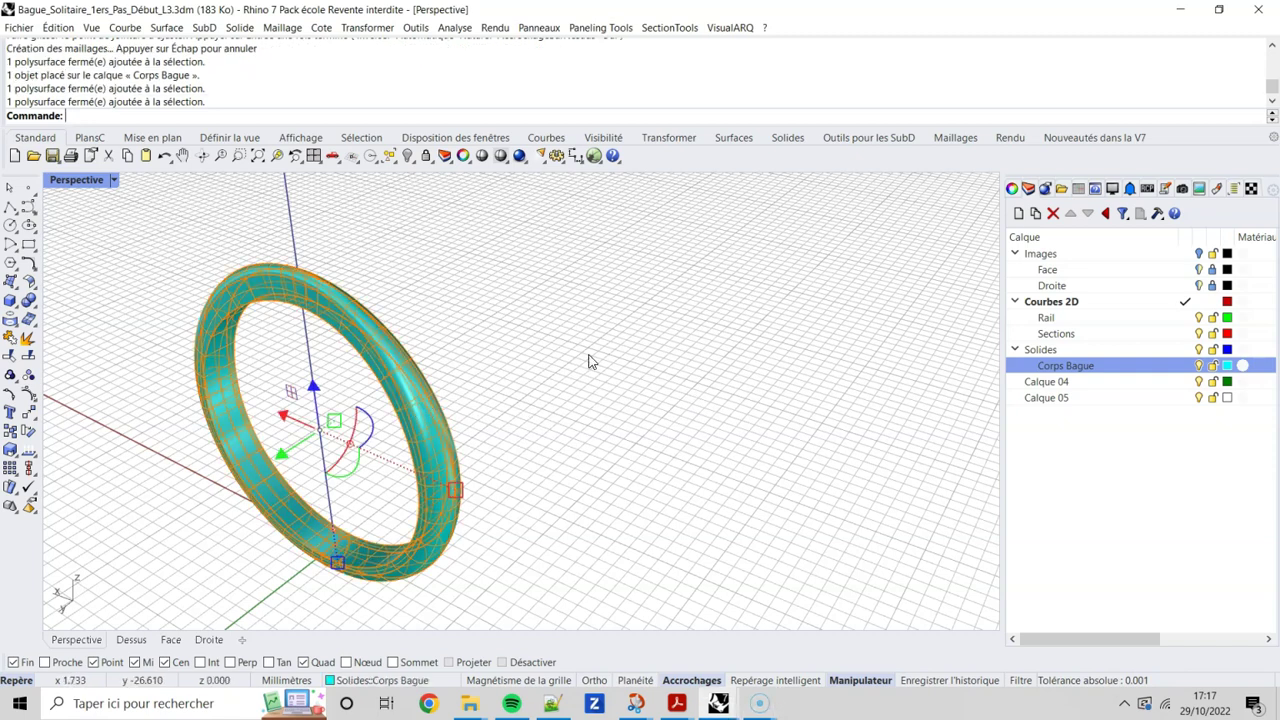
pyautogui.click(1012, 189)
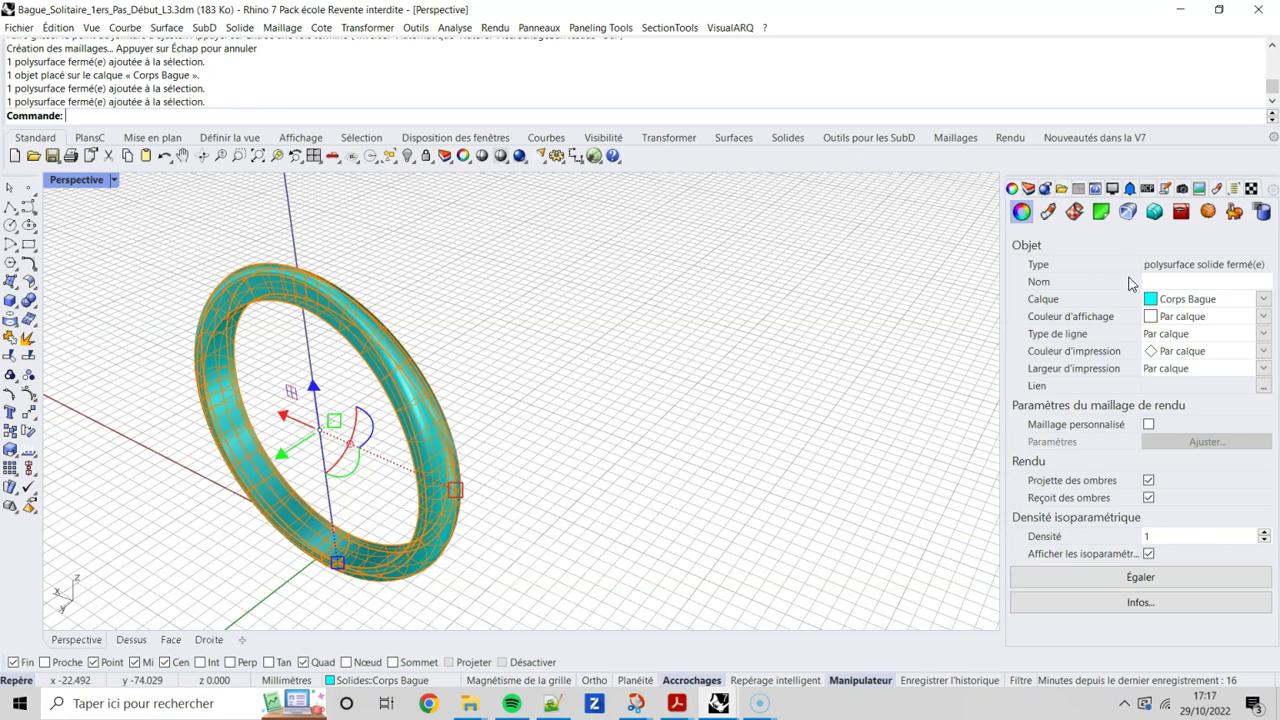